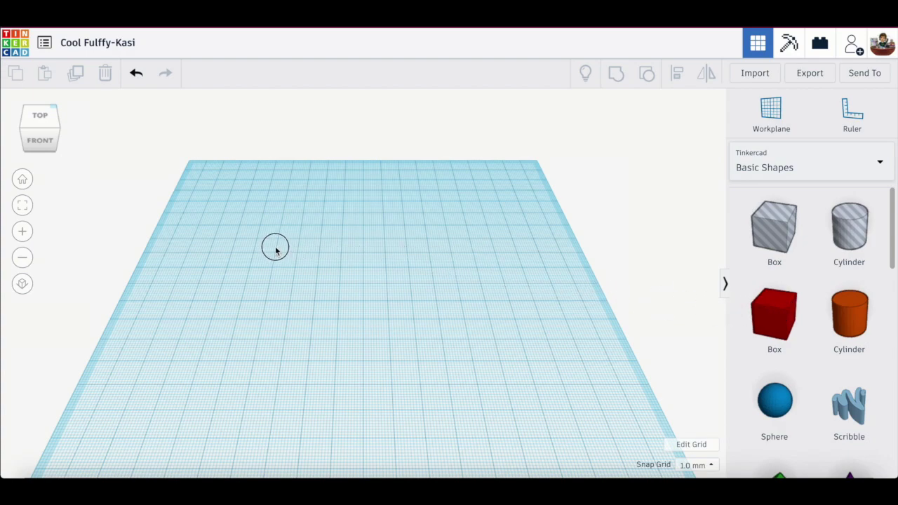
# Place a box and reshape it into a thin slab about 113 mm deep covering most of the workplane
pyautogui.moveTo(769, 319); pyautogui.dragTo(245, 244)
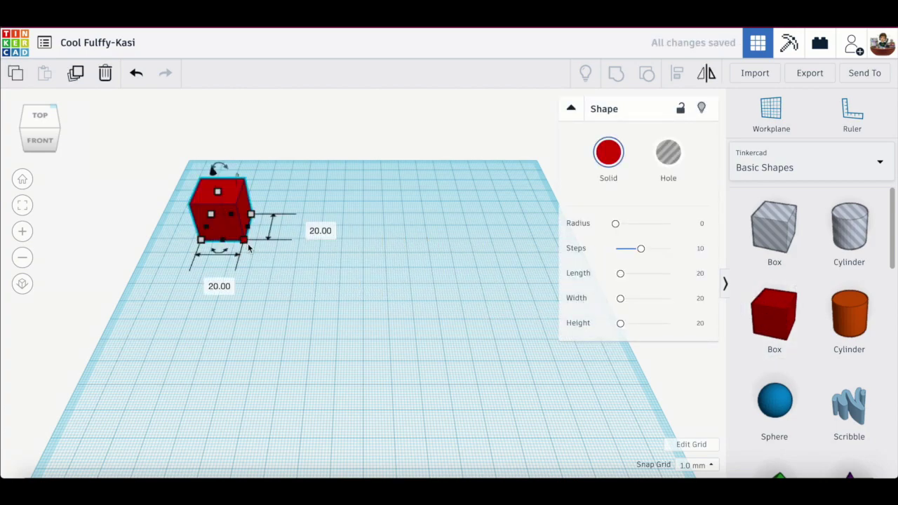
pyautogui.moveTo(246, 243); pyautogui.dragTo(610, 422)
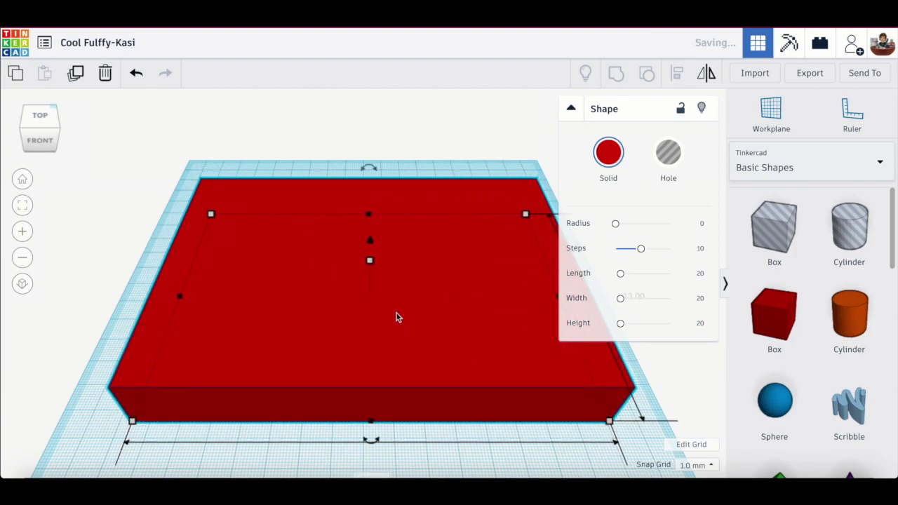
pyautogui.moveTo(38, 140)
pyautogui.mouseDown()
pyautogui.moveTo(56, 134)
pyautogui.moveTo(44, 128)
pyautogui.moveTo(42, 139)
pyautogui.mouseUp()
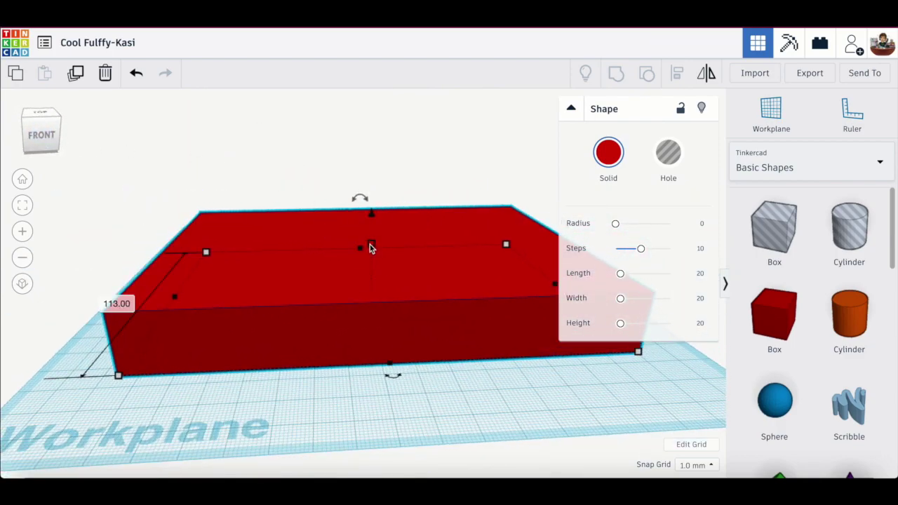
pyautogui.moveTo(372, 247); pyautogui.dragTo(370, 288)
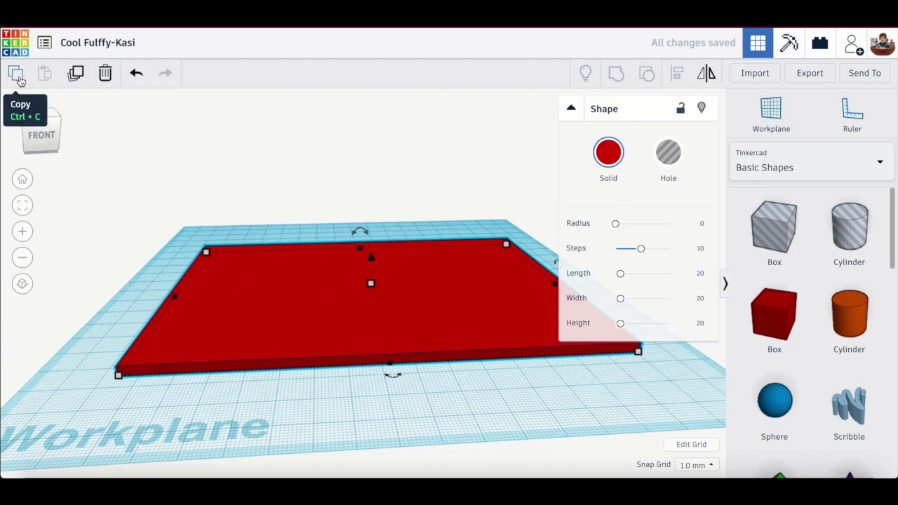
# Duplicate the slab, raise the copy 3 mm and shrink it inward on all sides to form a second tier
pyautogui.click(77, 74)
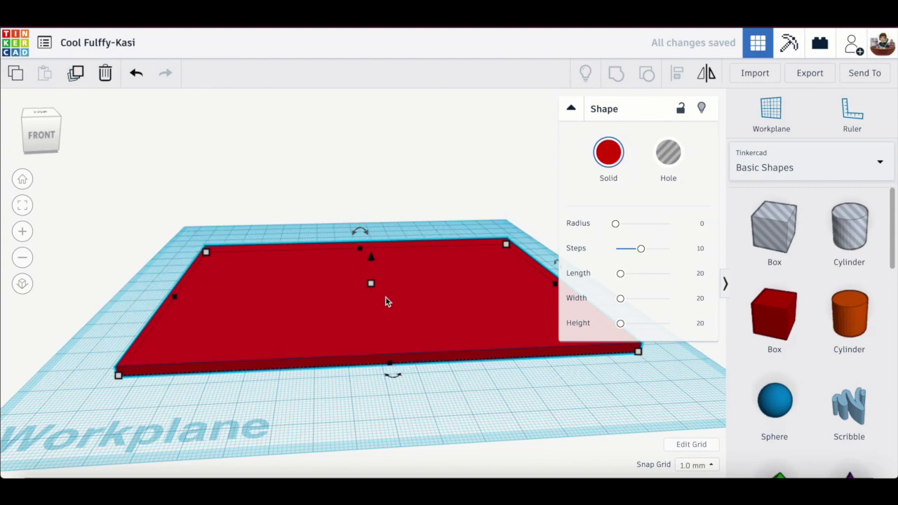
pyautogui.moveTo(372, 262); pyautogui.dragTo(373, 255)
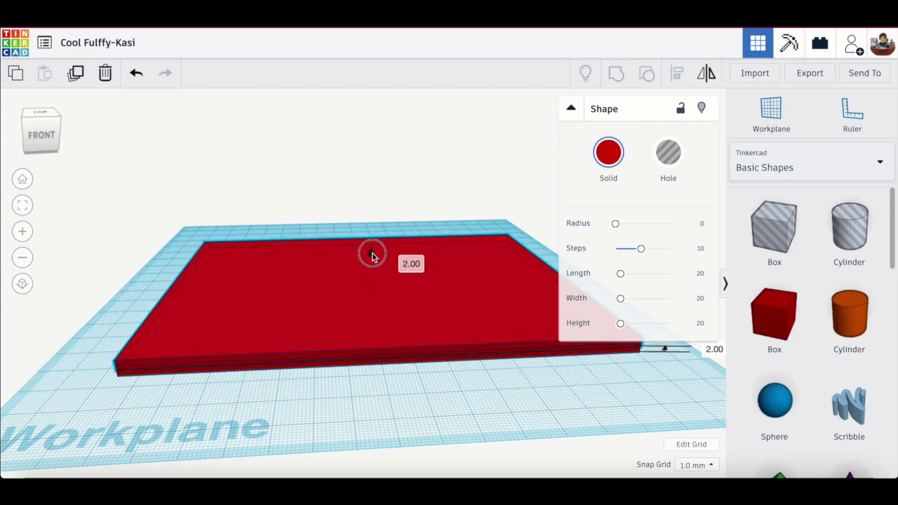
pyautogui.moveTo(372, 254); pyautogui.dragTo(372, 255)
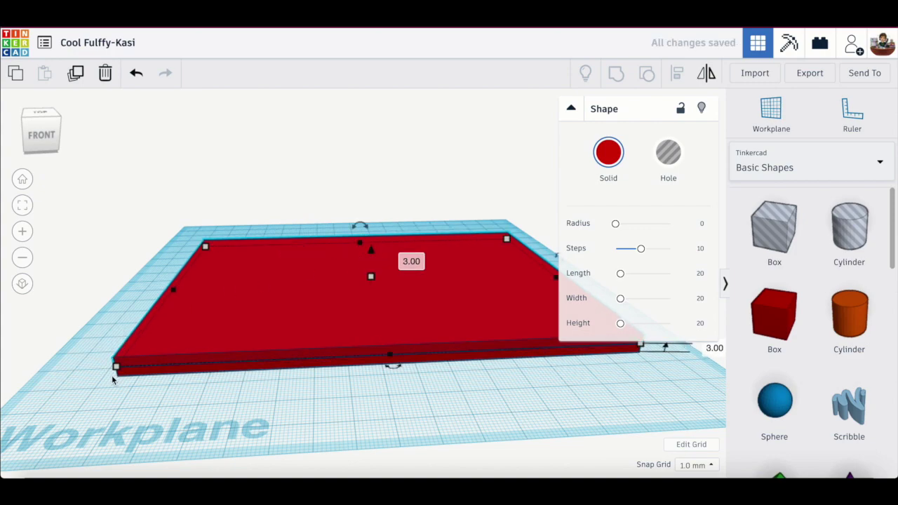
pyautogui.moveTo(116, 367); pyautogui.dragTo(128, 365)
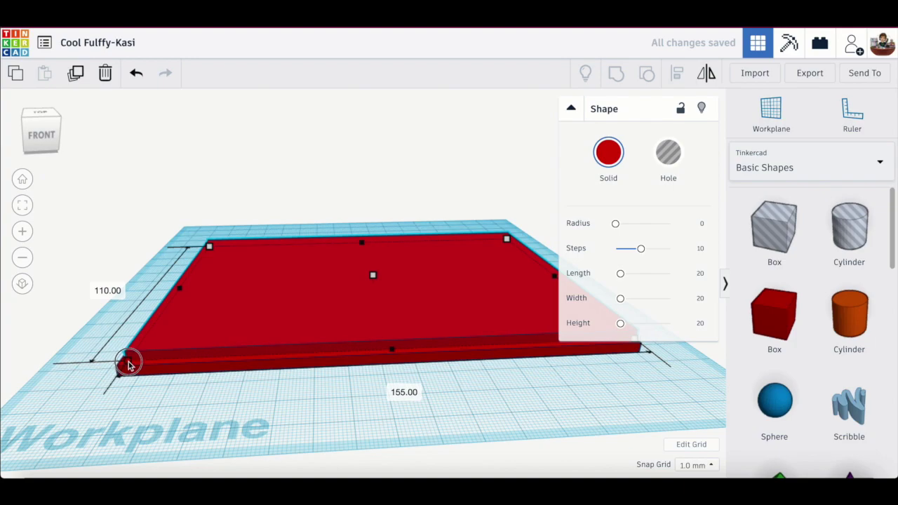
pyautogui.moveTo(35, 136); pyautogui.dragTo(35, 140)
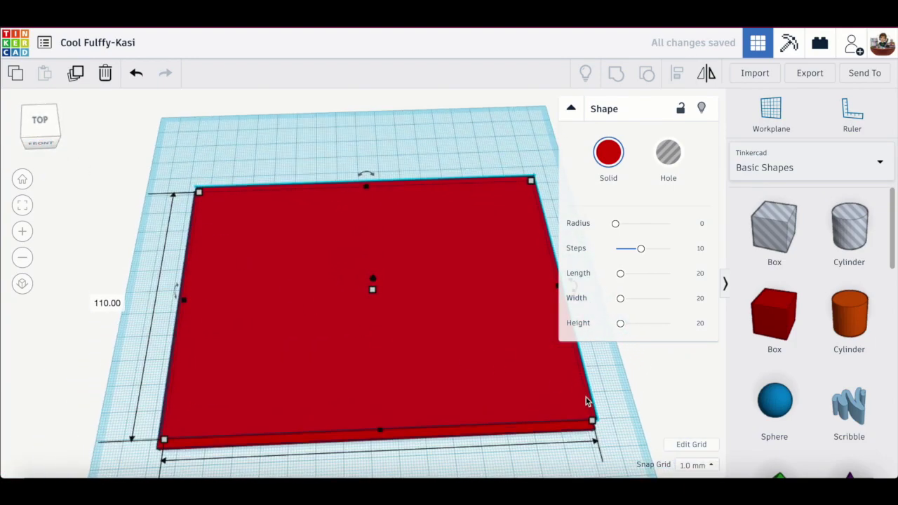
pyautogui.moveTo(591, 423); pyautogui.dragTo(575, 422)
pyautogui.moveTo(202, 192); pyautogui.dragTo(205, 203)
pyautogui.moveTo(55, 117); pyautogui.dragTo(48, 129)
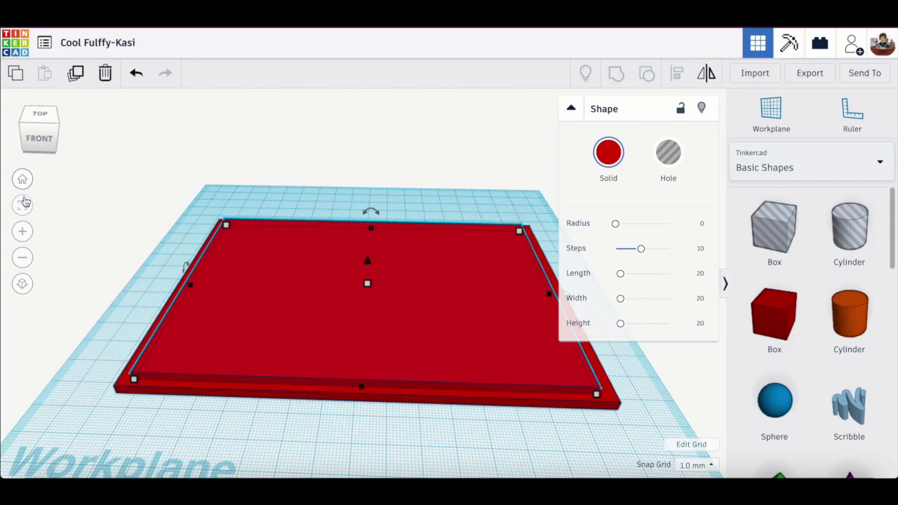
# Repeat the duplication three times to stack three more progressively smaller tiers, and collapse the shape's properties
pyautogui.click(76, 73)
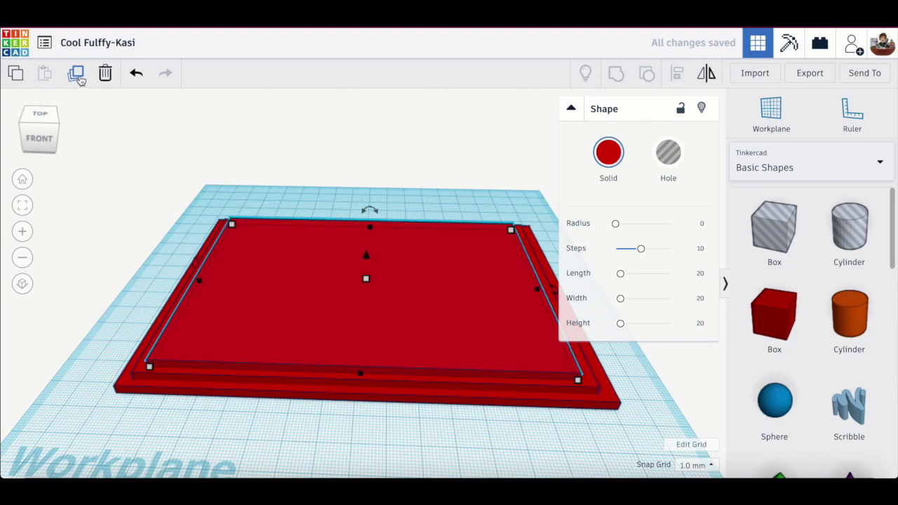
pyautogui.click(77, 74)
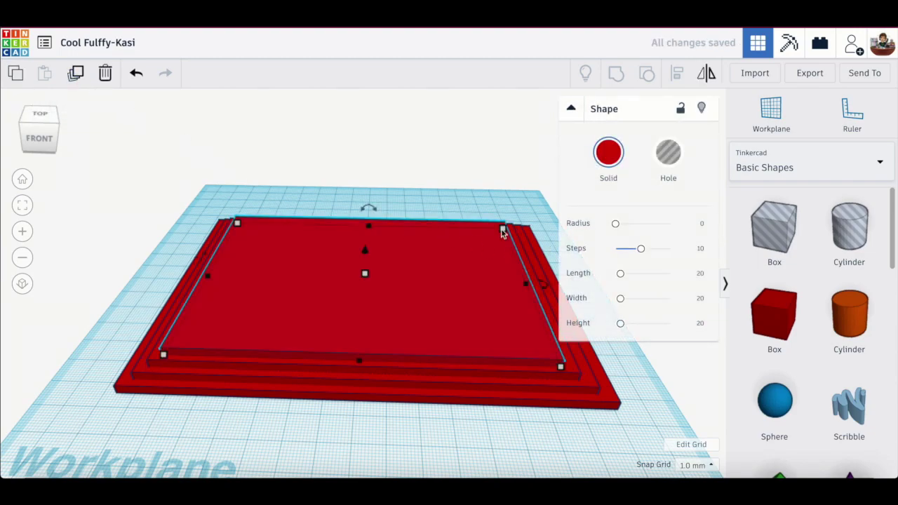
pyautogui.click(73, 80)
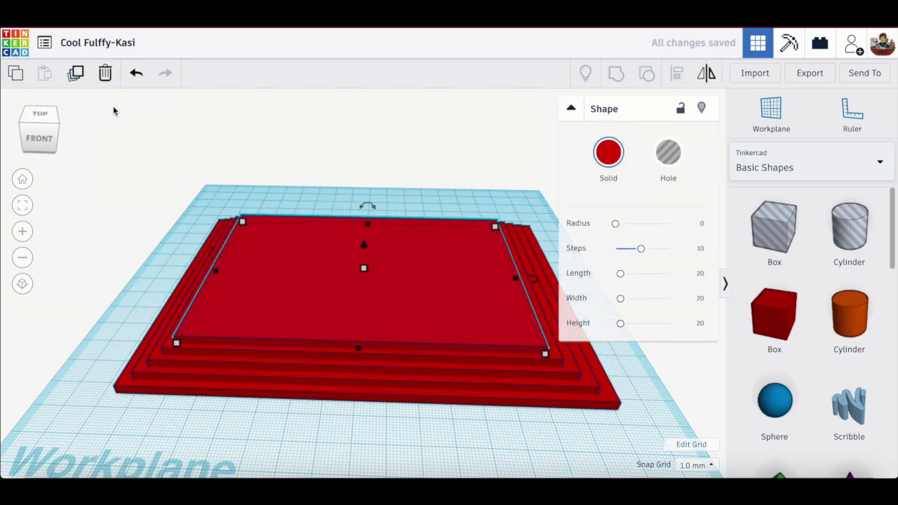
pyautogui.moveTo(39, 130)
pyautogui.mouseDown()
pyautogui.moveTo(74, 137)
pyautogui.moveTo(80, 124)
pyautogui.moveTo(35, 126)
pyautogui.moveTo(48, 135)
pyautogui.mouseUp()
pyautogui.click(571, 112)
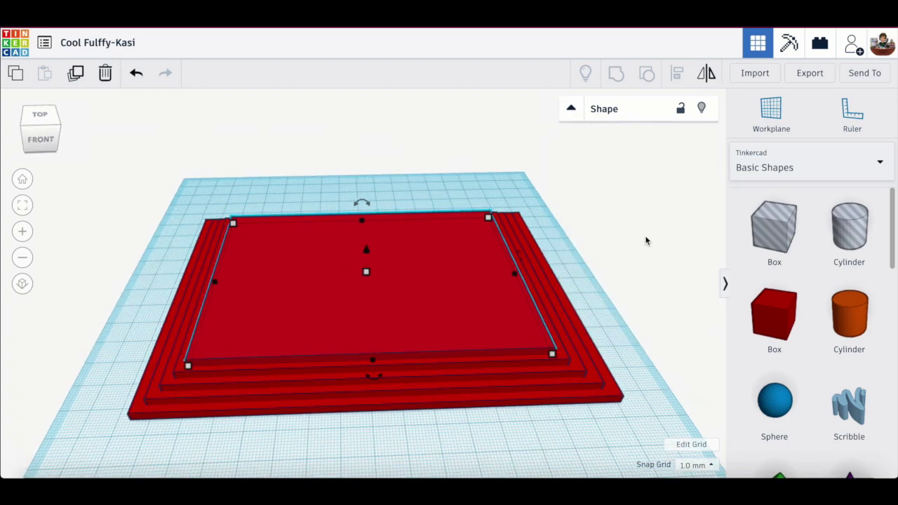
pyautogui.click(602, 260)
# Place two solid cylinders on the top tier, one near the front-right corner and one near the back-right corner
pyautogui.moveTo(855, 324); pyautogui.dragTo(489, 260)
pyautogui.moveTo(42, 125); pyautogui.dragTo(85, 146)
pyautogui.moveTo(287, 190); pyautogui.dragTo(289, 192)
pyautogui.moveTo(849, 316); pyautogui.dragTo(414, 153)
pyautogui.moveTo(41, 127); pyautogui.dragTo(4, 130)
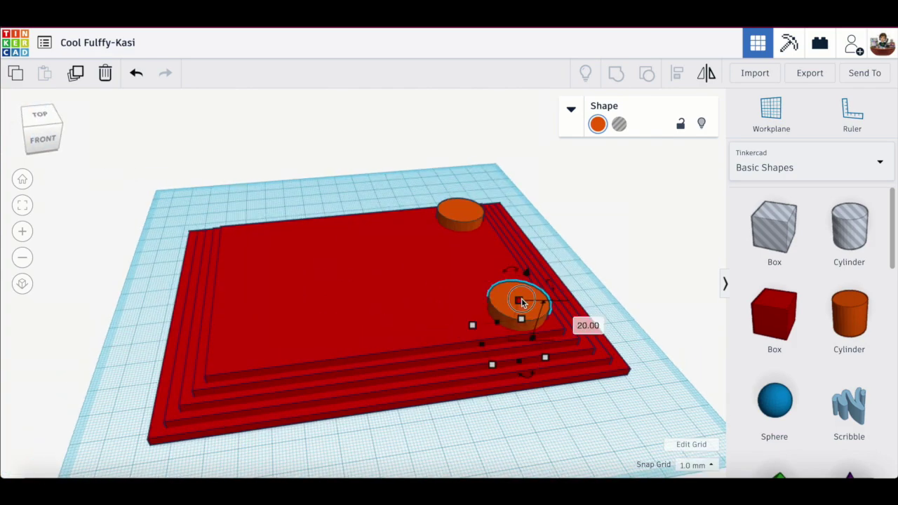
# Stretch the front-right cylinder into a column about 51 mm tall and raise the back-right cylinder to a similar height
pyautogui.moveTo(520, 301); pyautogui.dragTo(531, 224)
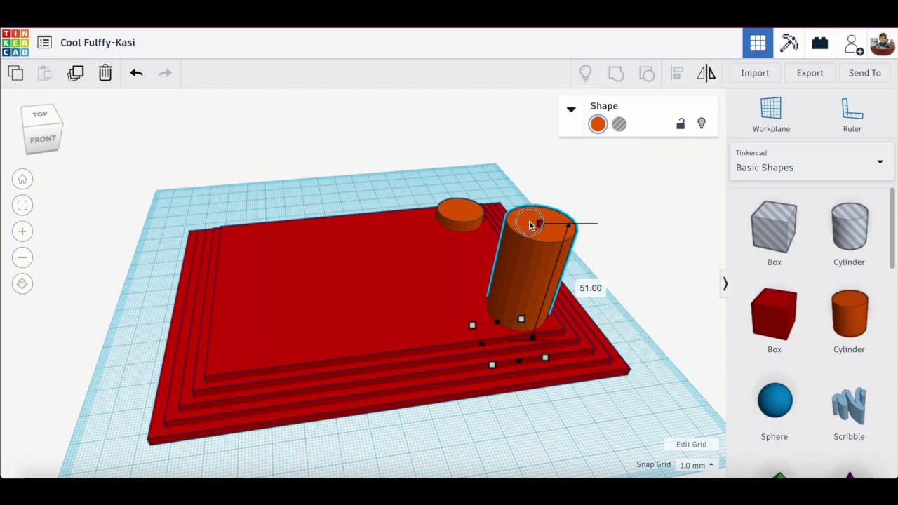
pyautogui.moveTo(50, 130); pyautogui.dragTo(82, 136)
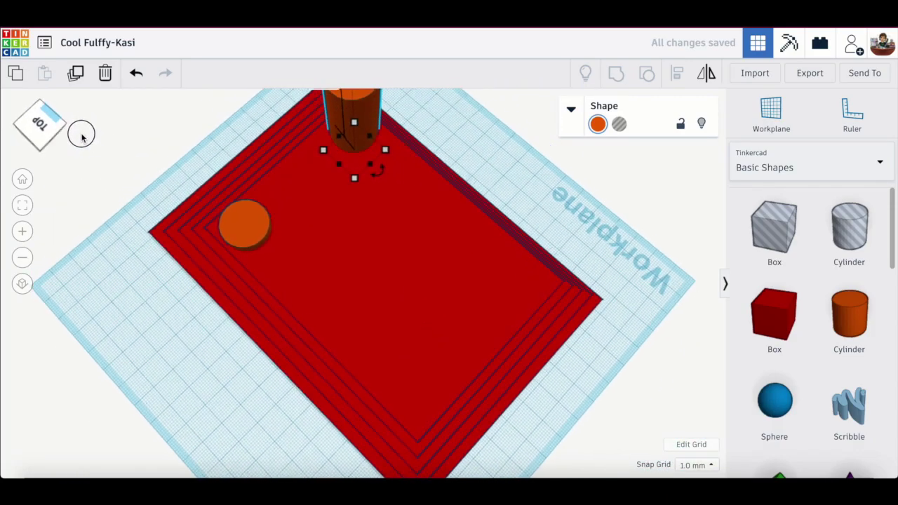
pyautogui.click(315, 214)
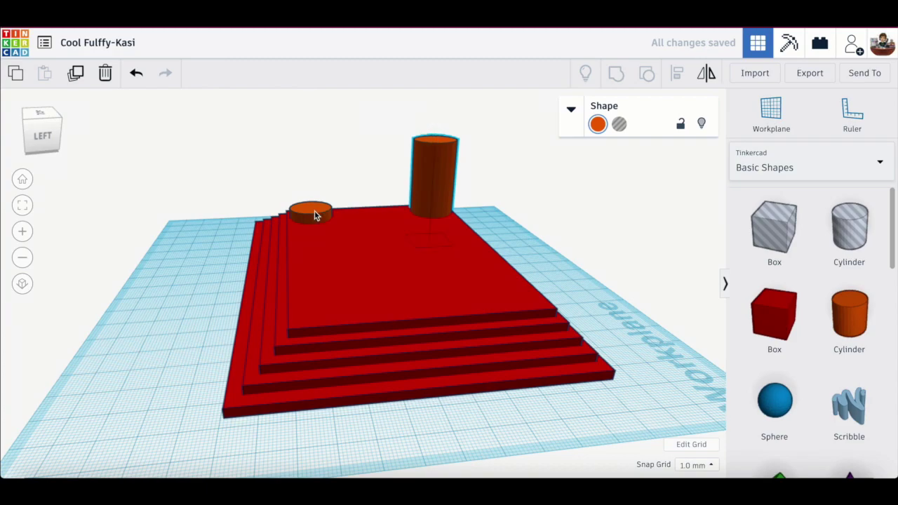
pyautogui.moveTo(312, 205); pyautogui.dragTo(315, 145)
pyautogui.click(51, 139)
pyautogui.moveTo(50, 139); pyautogui.dragTo(30, 143)
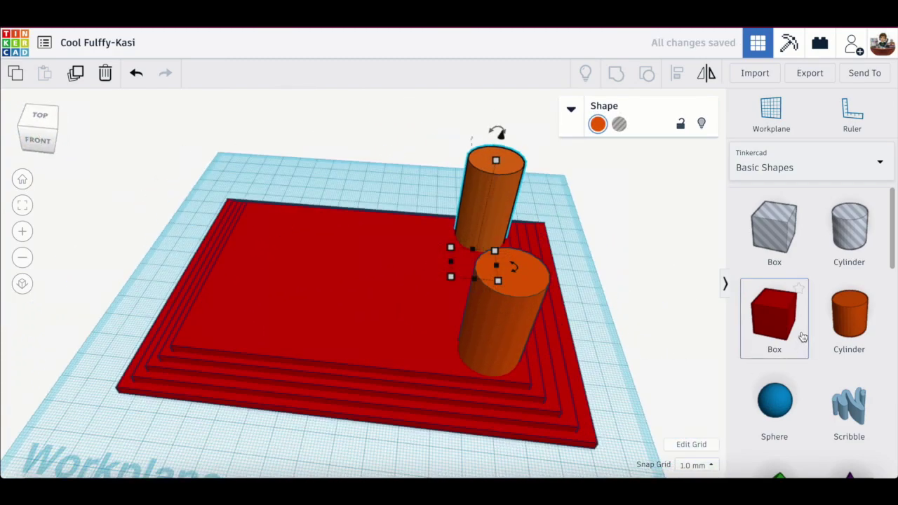
# Duplicate a column and arrange the three columns near three corners of the top tier, leaving the back-left corner free
pyautogui.click(76, 73)
pyautogui.moveTo(479, 205); pyautogui.dragTo(240, 194)
pyautogui.click(49, 154)
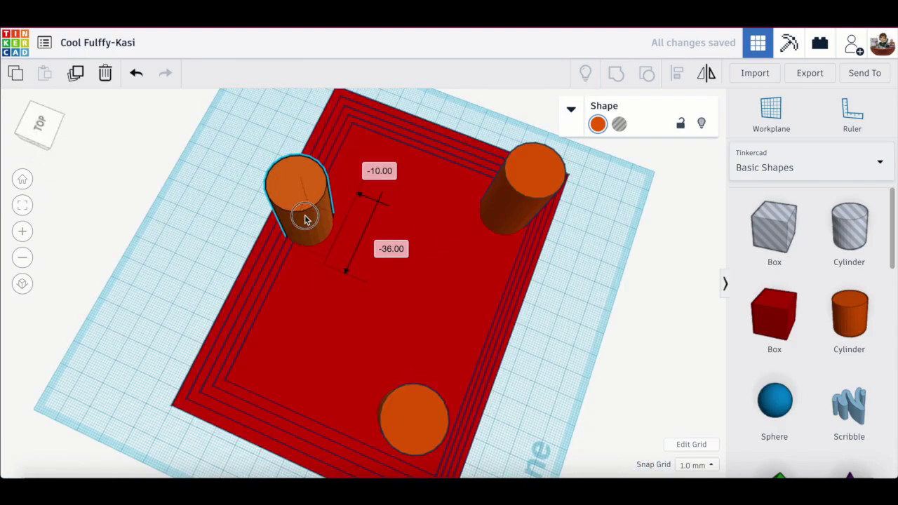
pyautogui.moveTo(305, 217); pyautogui.dragTo(372, 150)
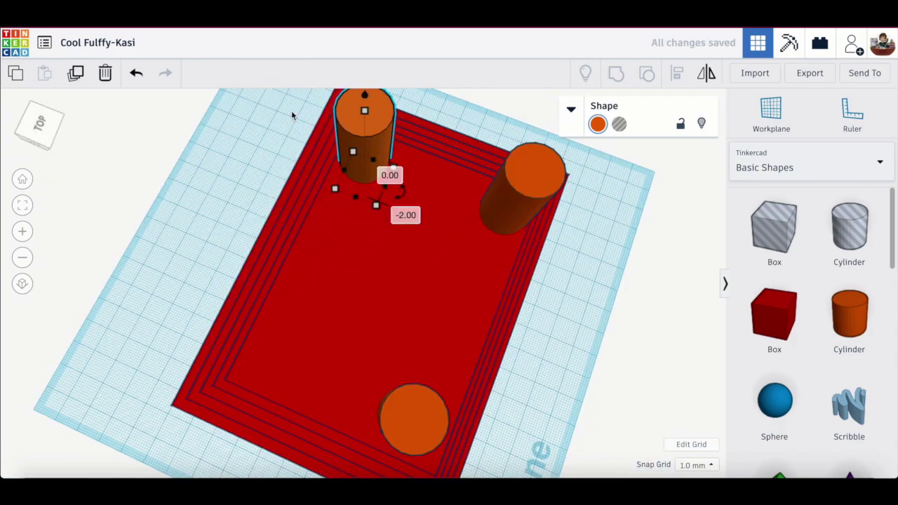
# Duplicate the back-right column to the free back-left corner, about 91 mm away, and nudge the two front columns into line
pyautogui.click(74, 75)
pyautogui.moveTo(380, 132); pyautogui.dragTo(249, 375)
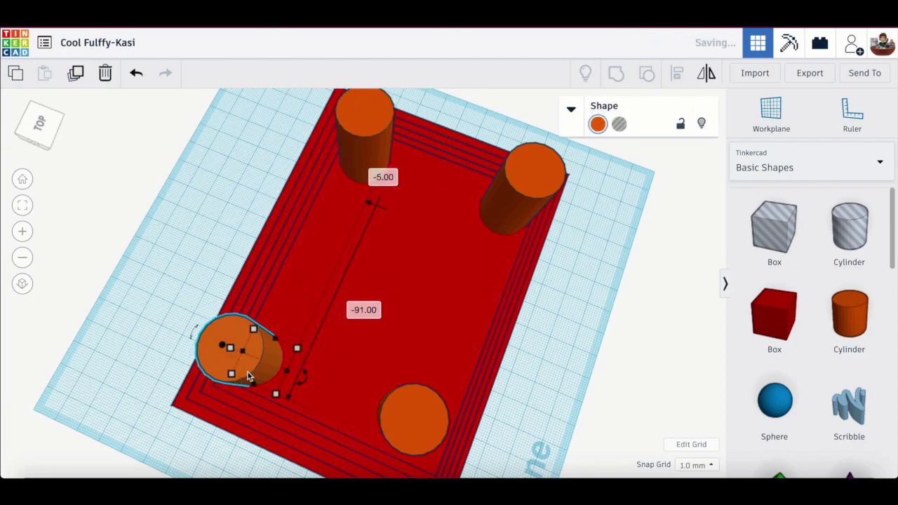
pyautogui.click(42, 143)
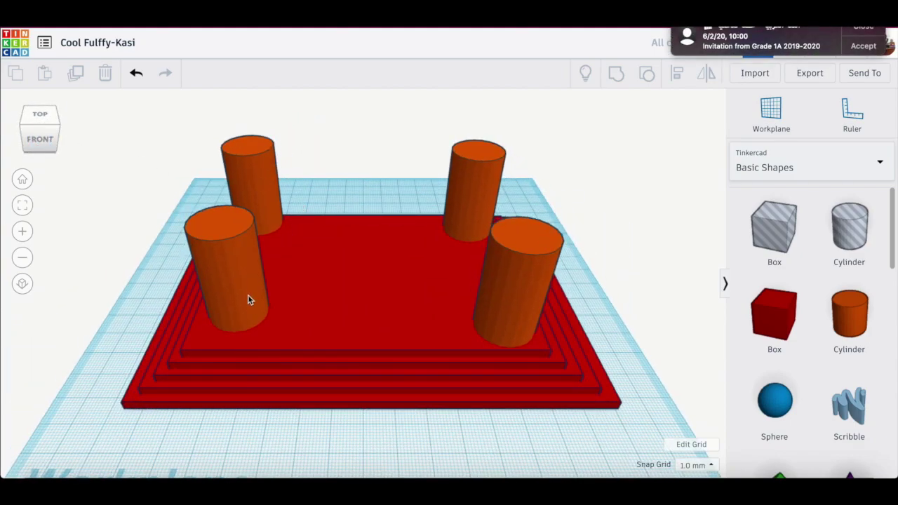
pyautogui.moveTo(240, 300); pyautogui.dragTo(234, 314)
pyautogui.moveTo(511, 325); pyautogui.dragTo(513, 328)
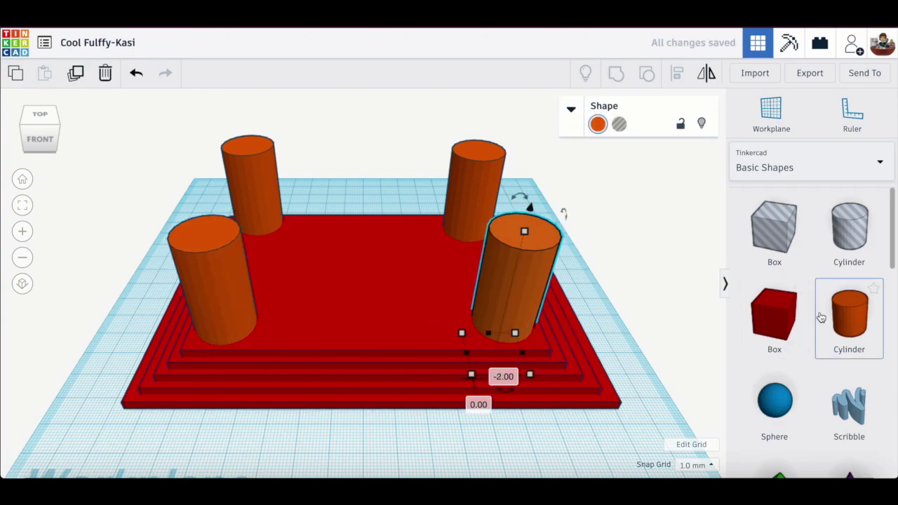
# Add a Roof shape beside the back-left corner of the stepped base
pyautogui.scroll(-4, 829, 302)
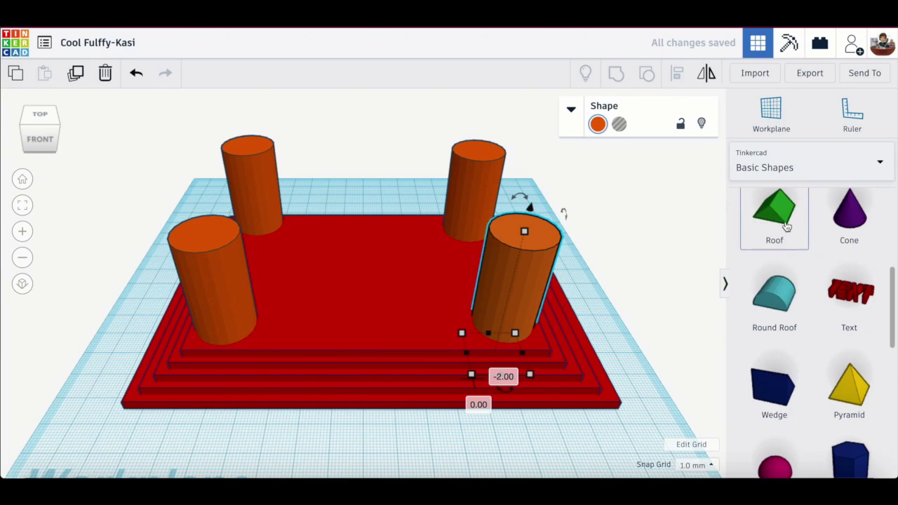
pyautogui.moveTo(785, 223); pyautogui.dragTo(205, 223)
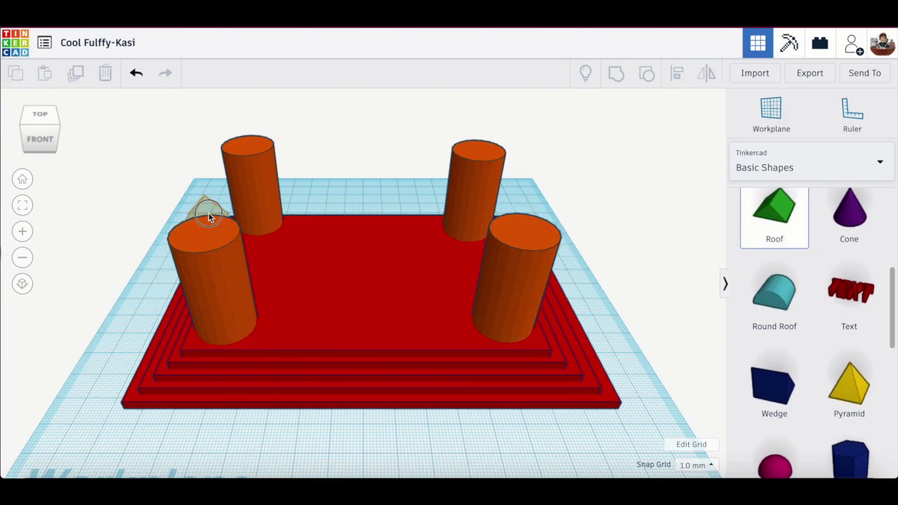
pyautogui.moveTo(208, 216); pyautogui.dragTo(211, 216)
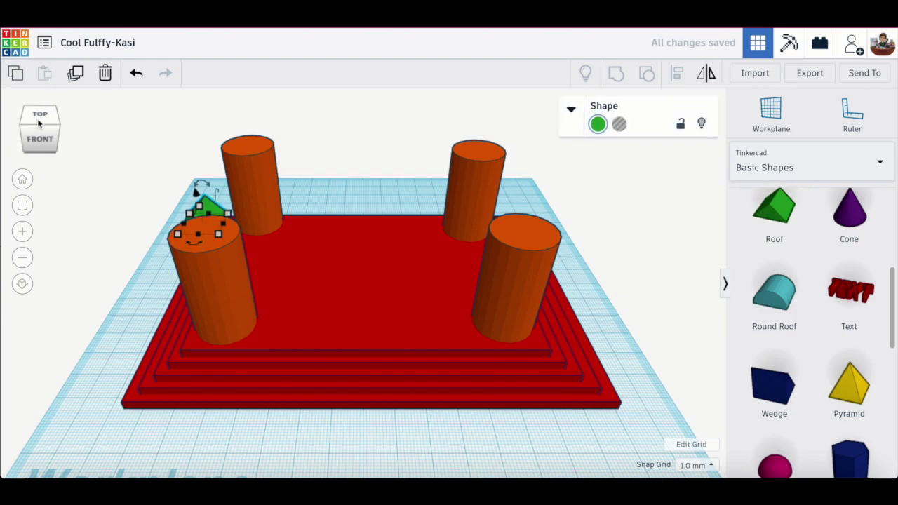
pyautogui.click(35, 130)
pyautogui.moveTo(35, 143); pyautogui.dragTo(32, 138)
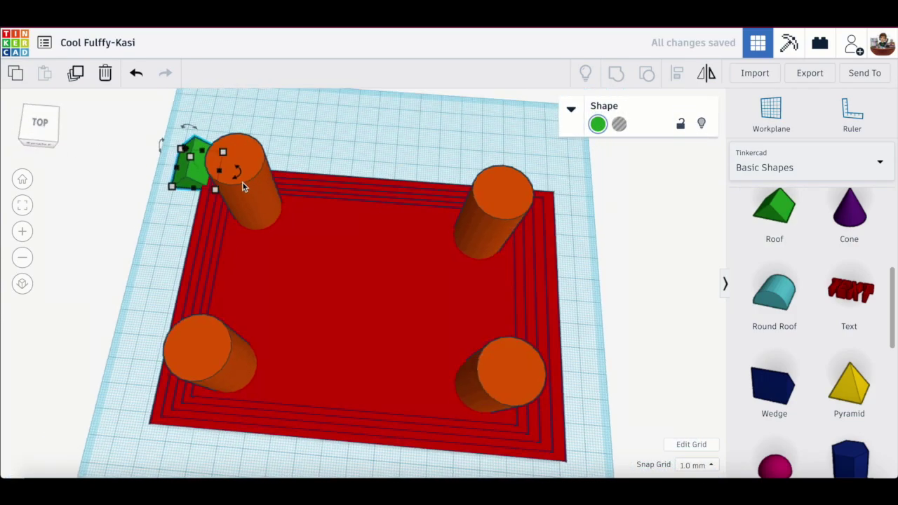
pyautogui.click(192, 159)
pyautogui.moveTo(195, 163); pyautogui.dragTo(212, 184)
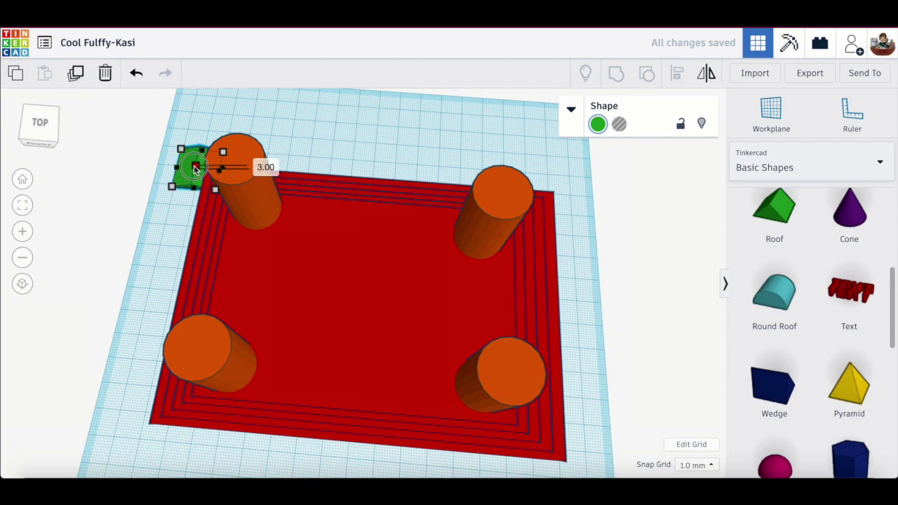
pyautogui.click(136, 75)
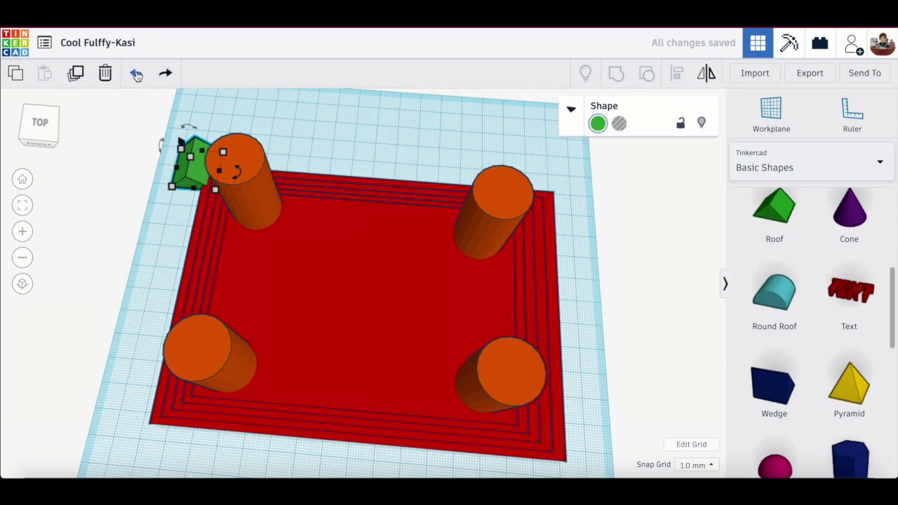
# Stretch the roof's footprint to 184 by 131 mm so that it extends past the stepped base on all sides
pyautogui.moveTo(48, 134); pyautogui.dragTo(57, 154)
pyautogui.scroll(3, 68, 166)
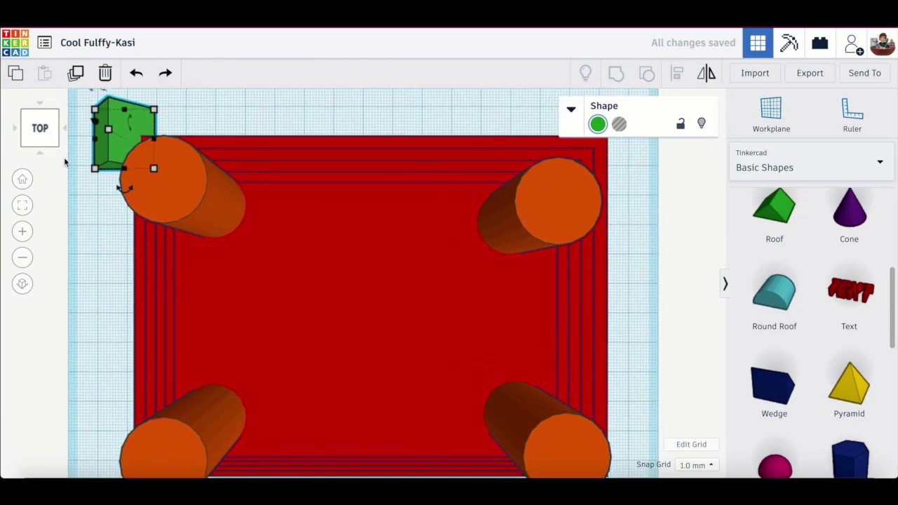
pyautogui.click(22, 258)
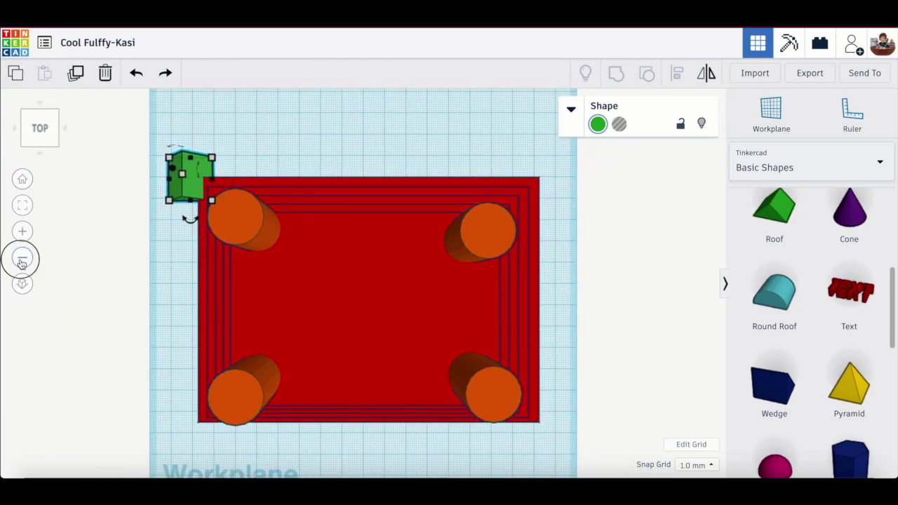
pyautogui.click(22, 259)
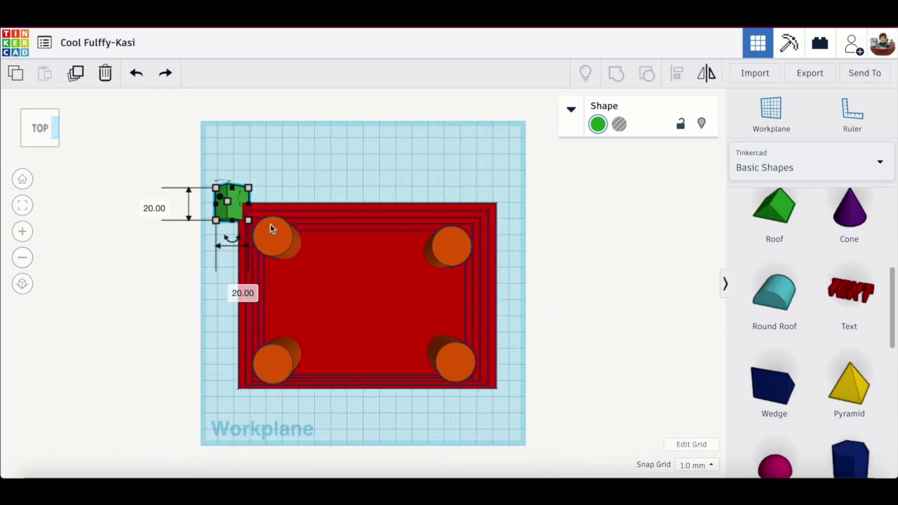
pyautogui.moveTo(248, 222); pyautogui.dragTo(512, 403)
pyautogui.scroll(2, 512, 402)
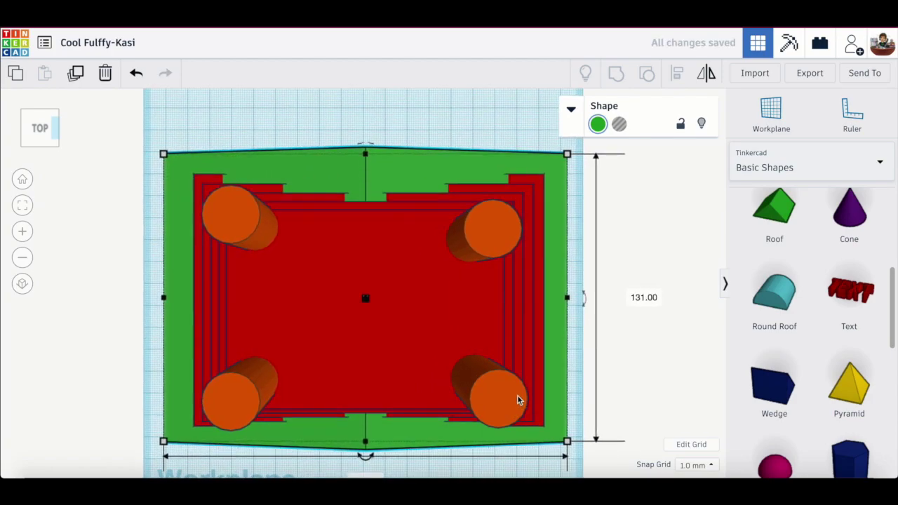
pyautogui.click(43, 143)
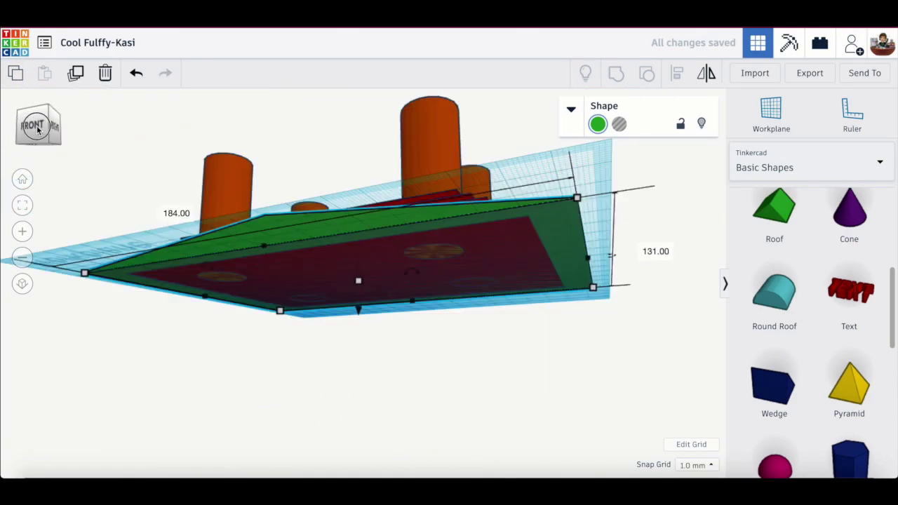
# Raise the roof 48 mm so that it sits on the columns and stretch its height to 24 mm
pyautogui.moveTo(43, 133); pyautogui.dragTo(43, 133)
pyautogui.moveTo(360, 245); pyautogui.dragTo(357, 126)
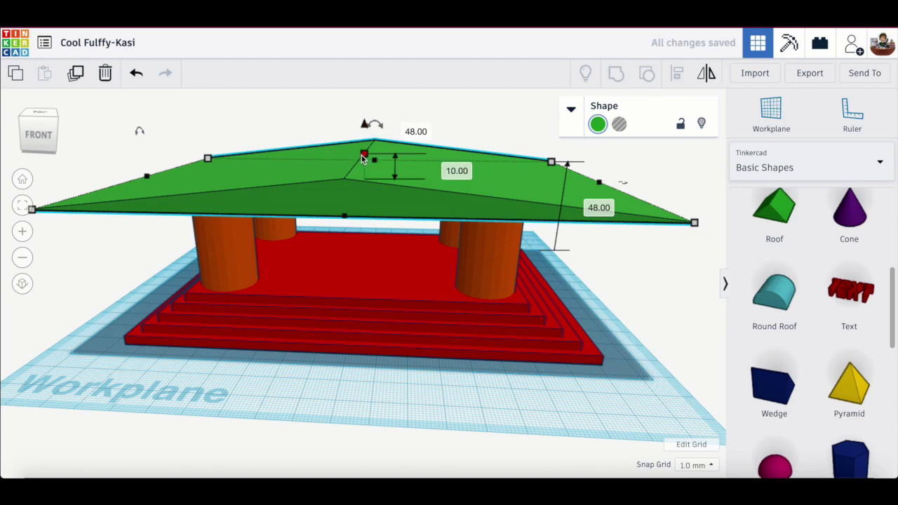
pyautogui.moveTo(364, 158); pyautogui.dragTo(361, 117)
pyautogui.moveTo(38, 129)
pyautogui.mouseDown()
pyautogui.moveTo(42, 144)
pyautogui.moveTo(40, 101)
pyautogui.moveTo(40, 130)
pyautogui.moveTo(40, 116)
pyautogui.mouseUp()
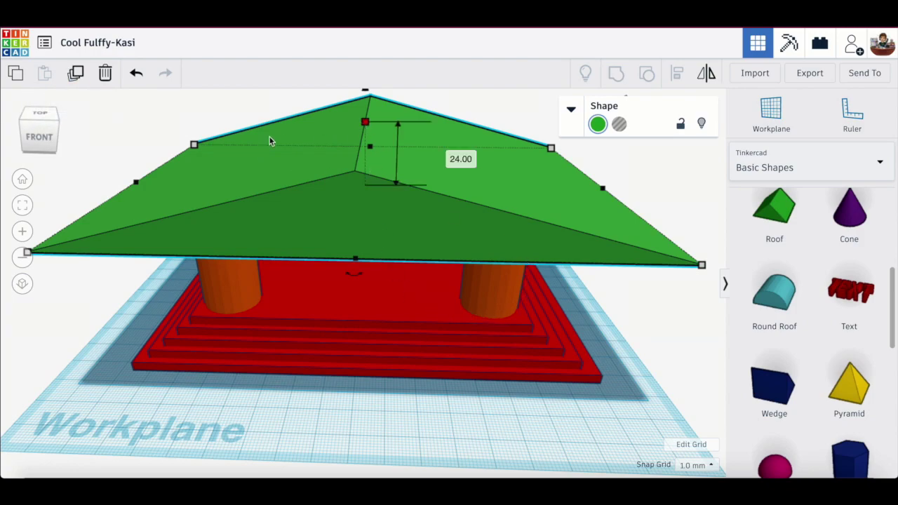
pyautogui.moveTo(53, 129); pyautogui.dragTo(52, 128)
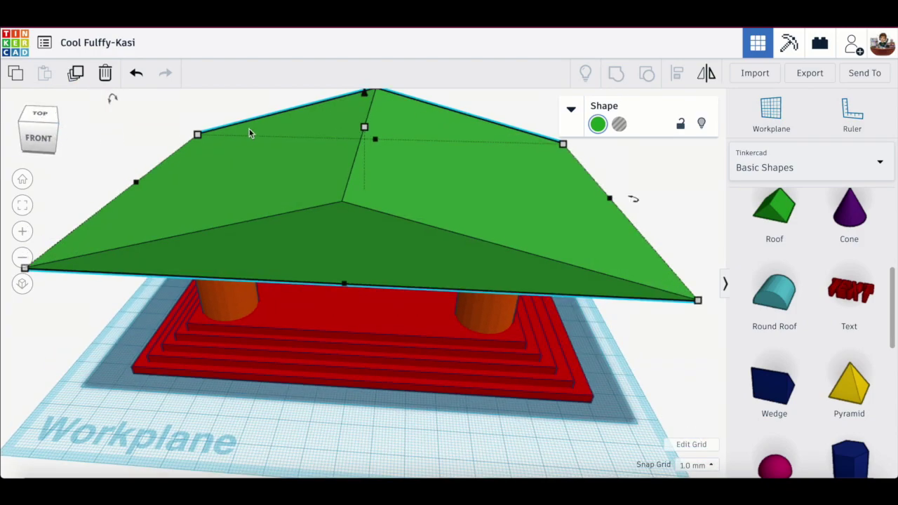
pyautogui.scroll(-3, 311, 146)
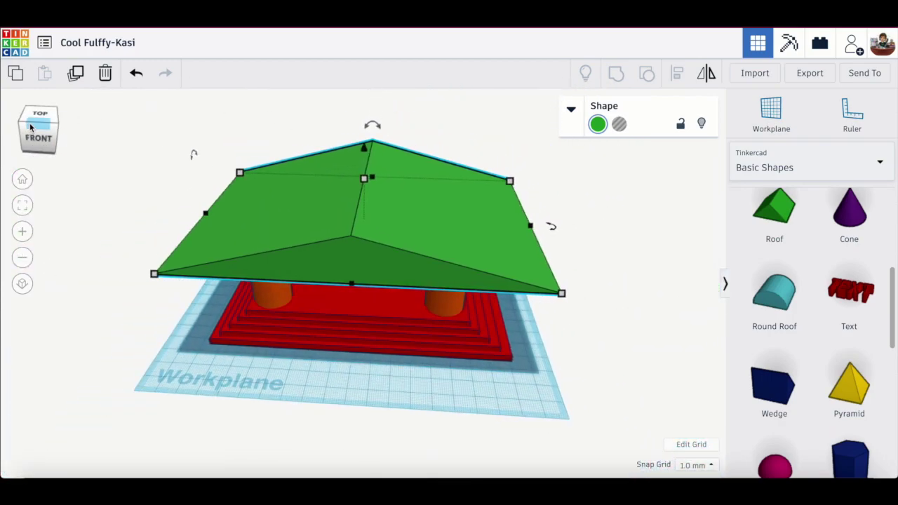
pyautogui.click(30, 126)
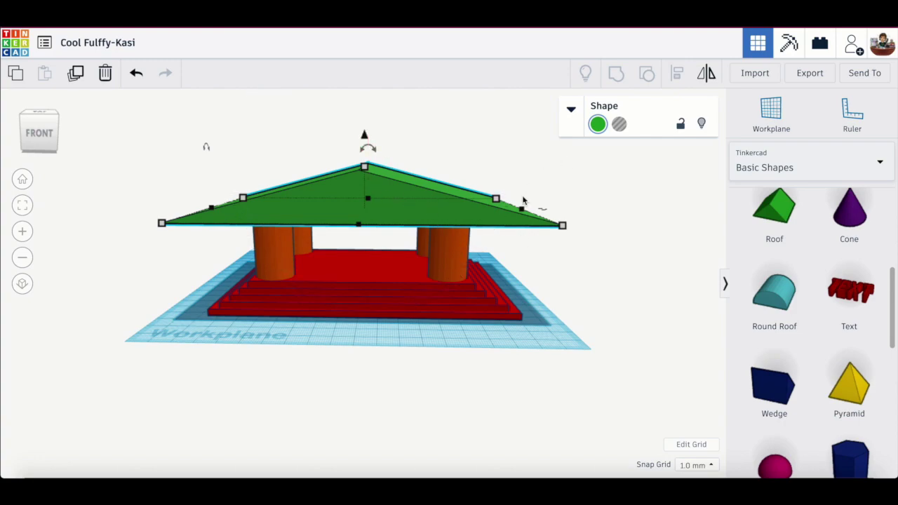
# Colour the roof light red and the front-right column brown
pyautogui.click(598, 125)
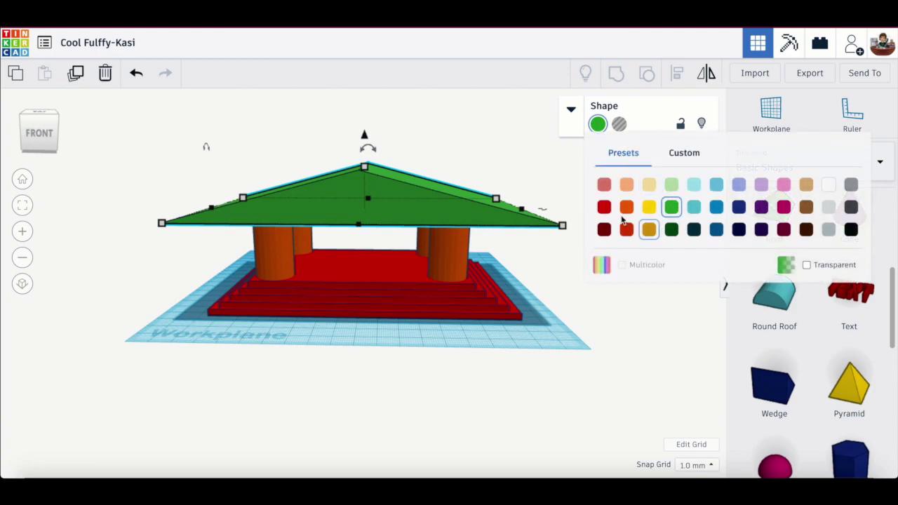
pyautogui.click(614, 185)
pyautogui.click(461, 260)
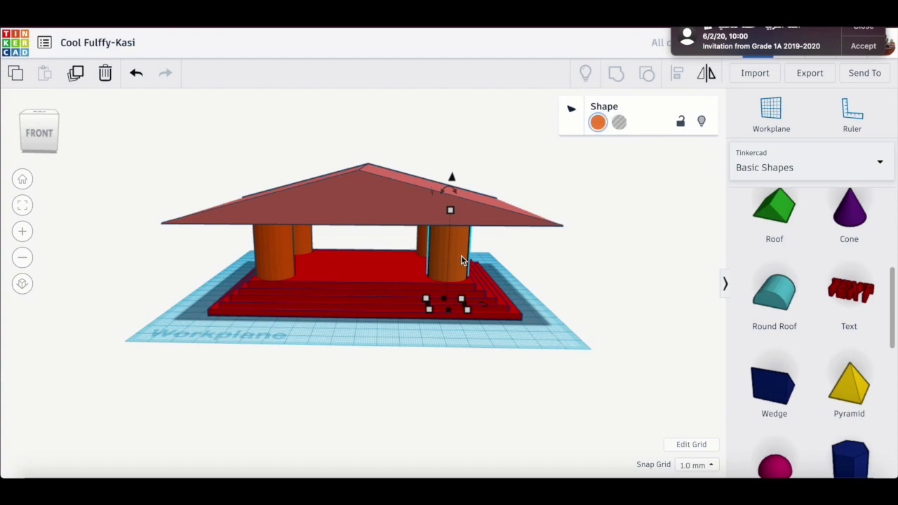
pyautogui.click(600, 126)
pyautogui.click(806, 207)
pyautogui.click(300, 245)
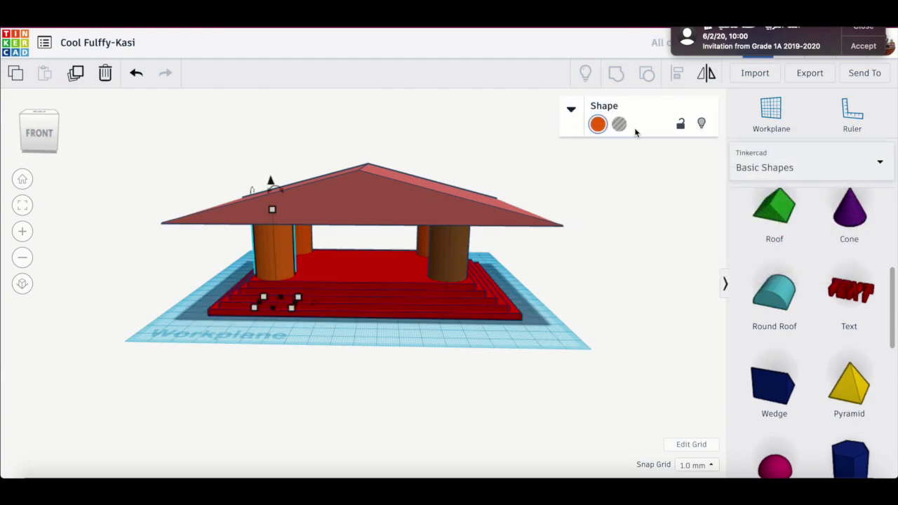
pyautogui.click(597, 125)
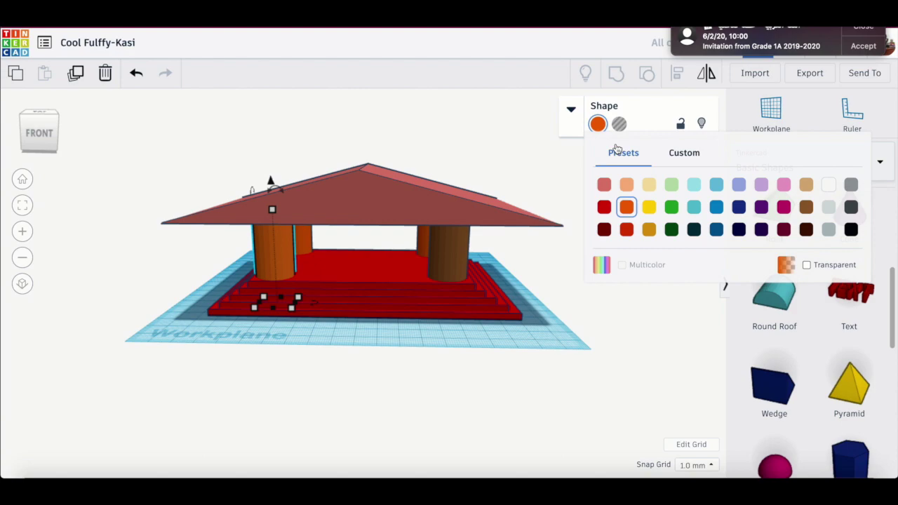
pyautogui.click(283, 254)
pyautogui.click(345, 287)
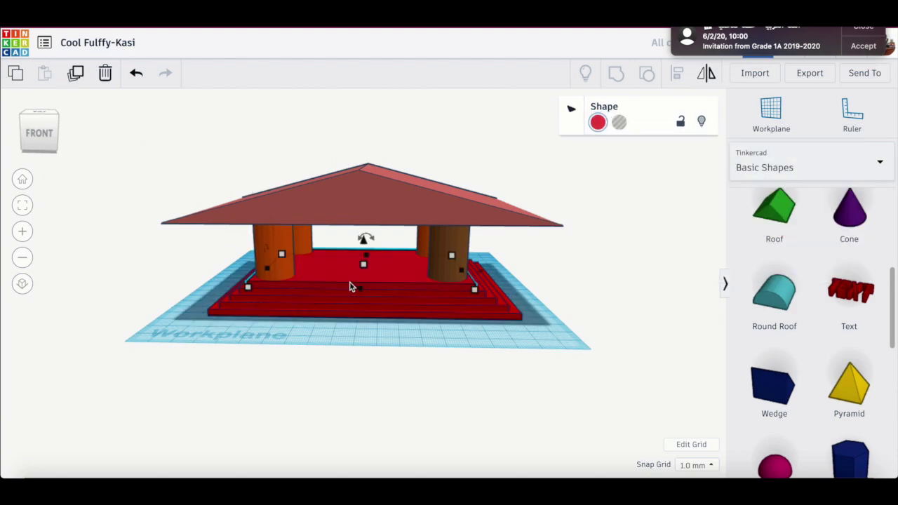
pyautogui.click(268, 244)
# Colour the front-left and back-left columns dark gold
pyautogui.moveTo(40, 133); pyautogui.dragTo(80, 145)
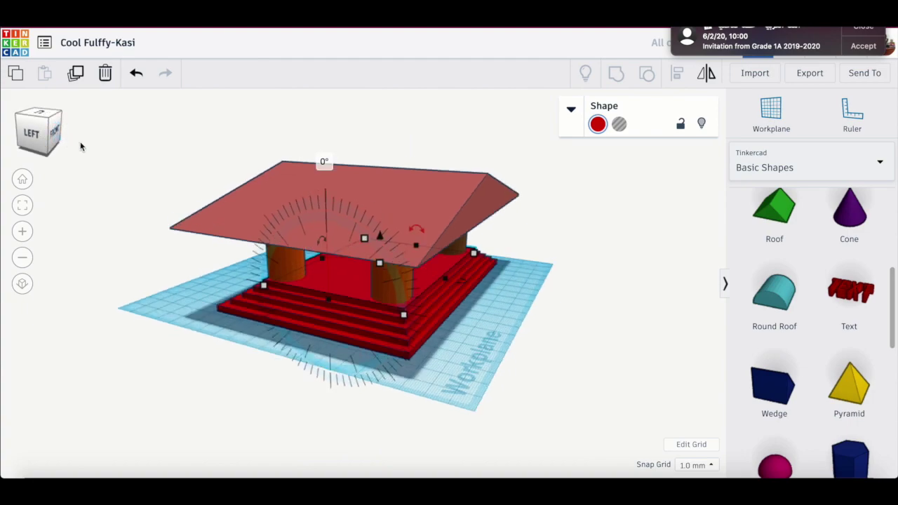
pyautogui.click(391, 285)
pyautogui.click(598, 124)
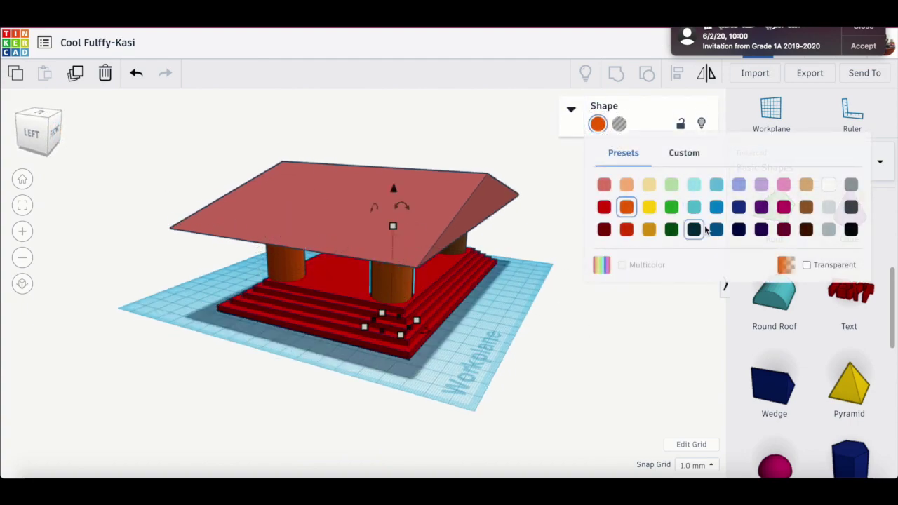
pyautogui.click(649, 229)
pyautogui.click(284, 263)
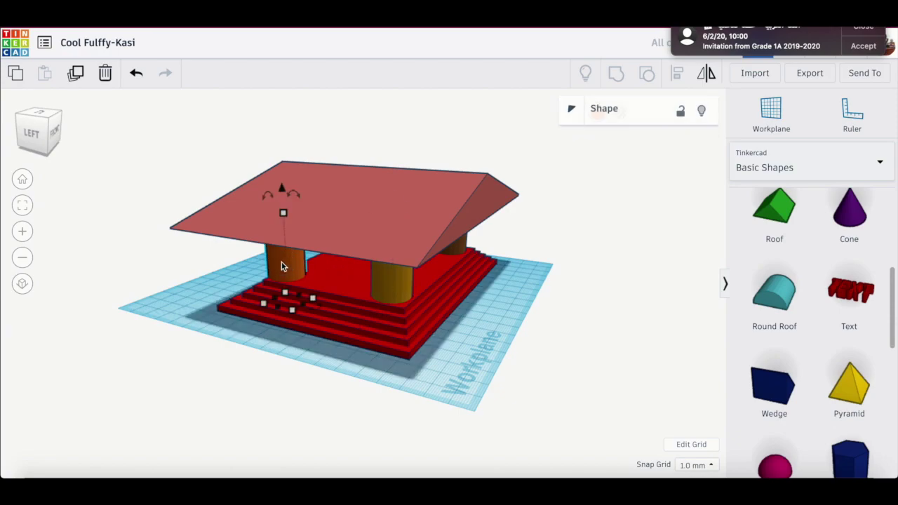
pyautogui.click(598, 124)
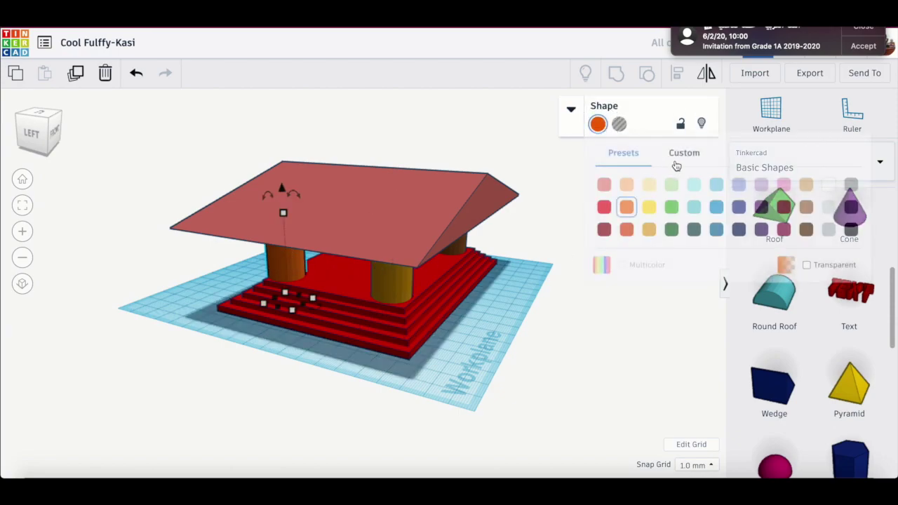
pyautogui.click(650, 230)
# Colour the back-right column the same dark gold as the two left columns
pyautogui.click(43, 133)
pyautogui.moveTo(43, 131); pyautogui.dragTo(68, 125)
pyautogui.click(294, 254)
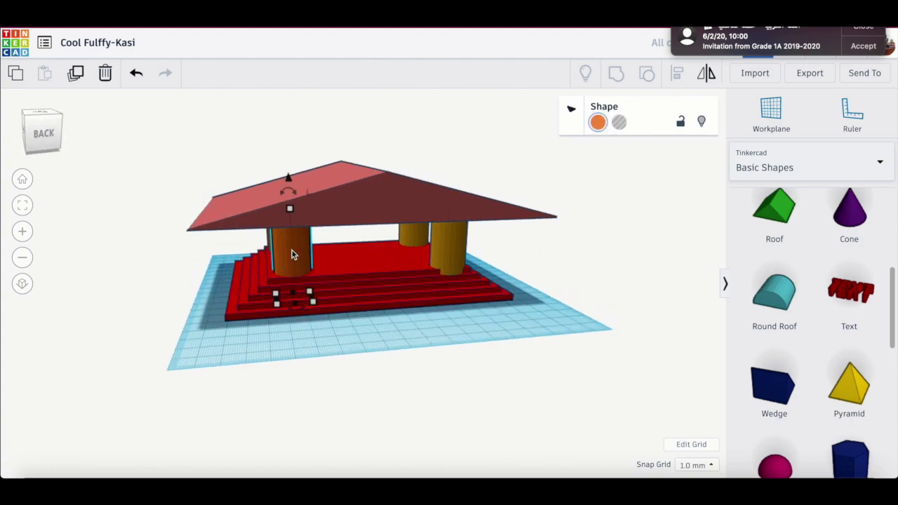
pyautogui.click(598, 124)
pyautogui.click(648, 229)
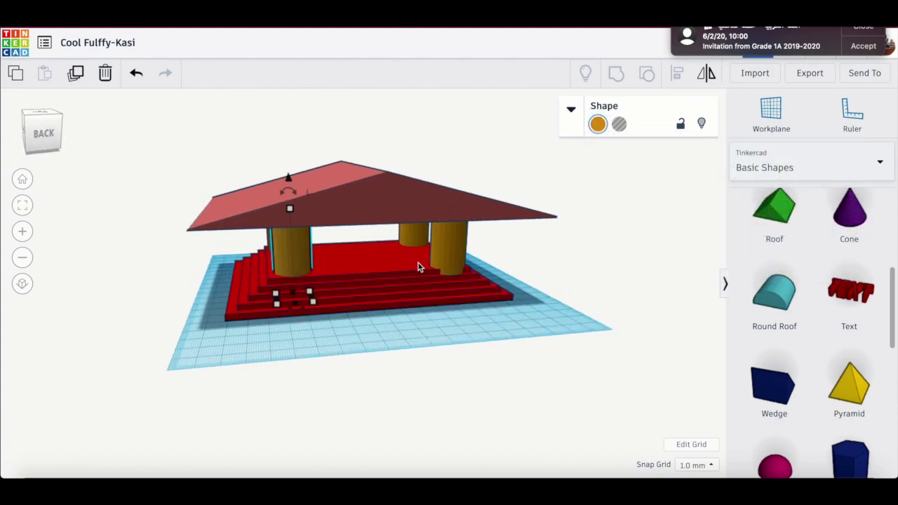
# Select all the tiers of the stepped base together and colour them very dark brown
pyautogui.moveTo(360, 328); pyautogui.dragTo(400, 262)
pyautogui.moveTo(400, 262); pyautogui.dragTo(399, 258)
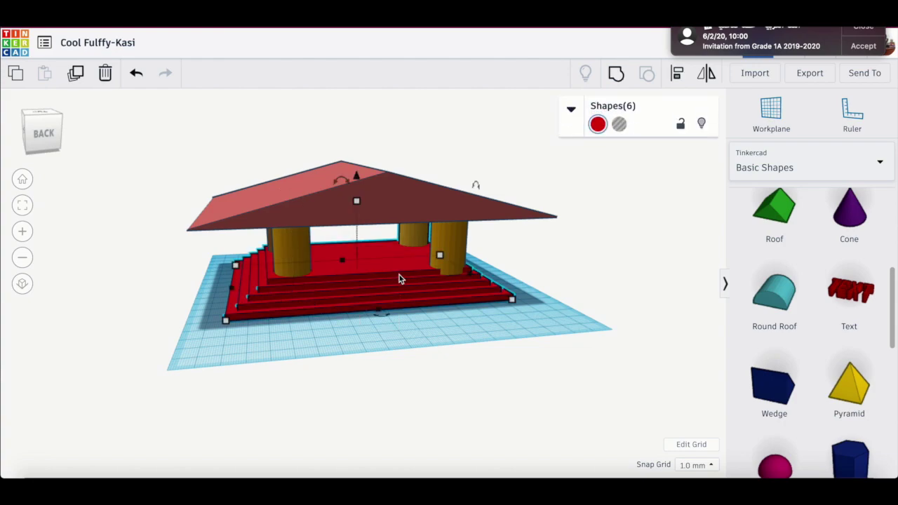
pyautogui.click(601, 127)
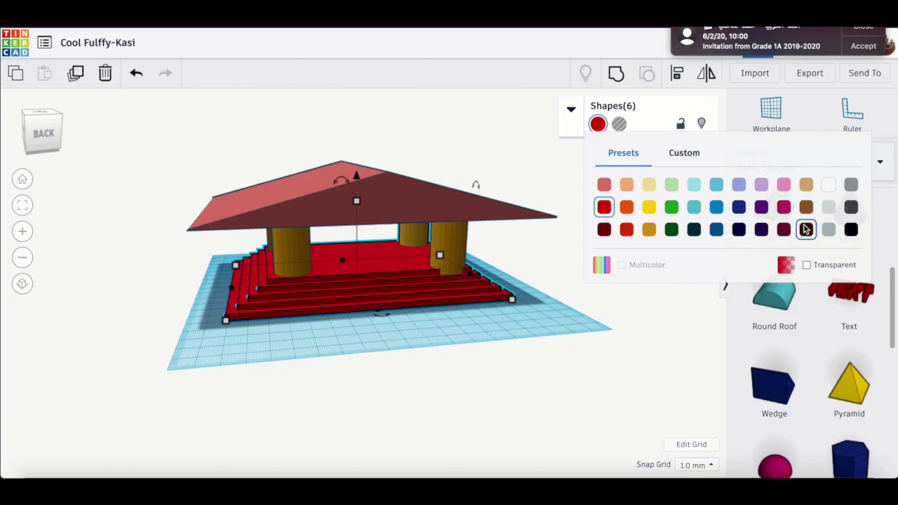
pyautogui.click(806, 230)
pyautogui.click(400, 341)
pyautogui.click(530, 346)
# Recolour the front-left and front-right columns dark gold to match the back columns
pyautogui.moveTo(46, 140); pyautogui.dragTo(105, 148)
pyautogui.click(131, 342)
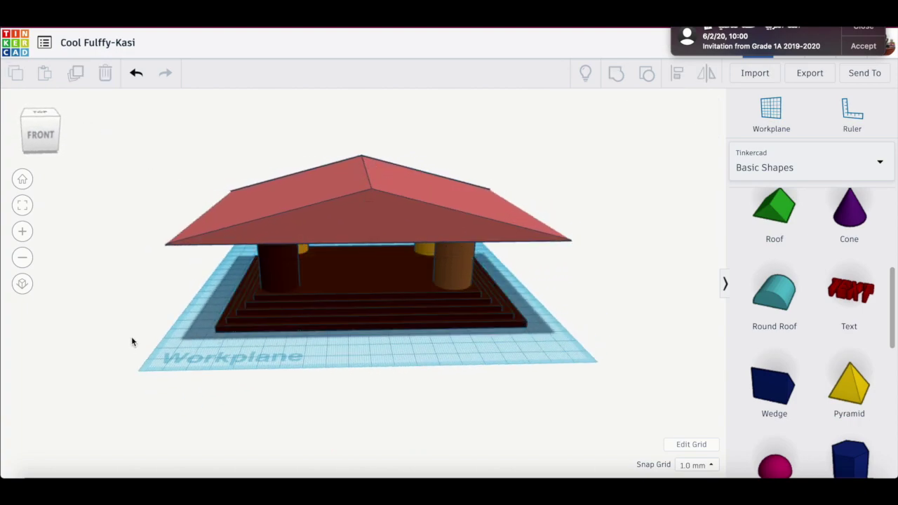
pyautogui.click(279, 271)
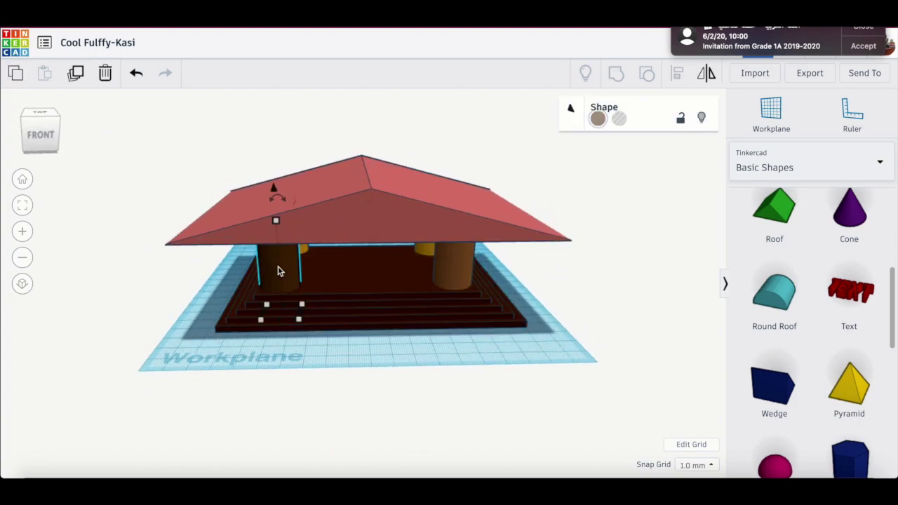
pyautogui.click(598, 124)
pyautogui.click(650, 228)
pyautogui.click(567, 340)
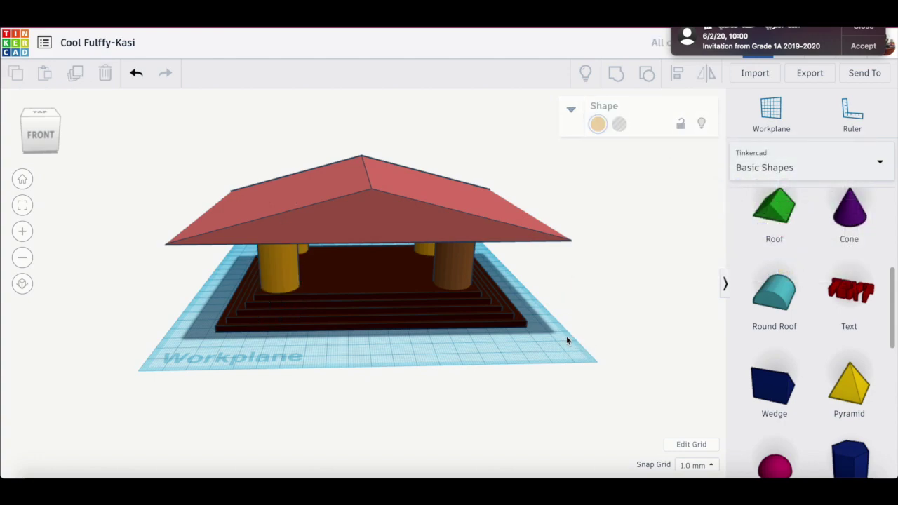
pyautogui.click(460, 267)
pyautogui.click(598, 125)
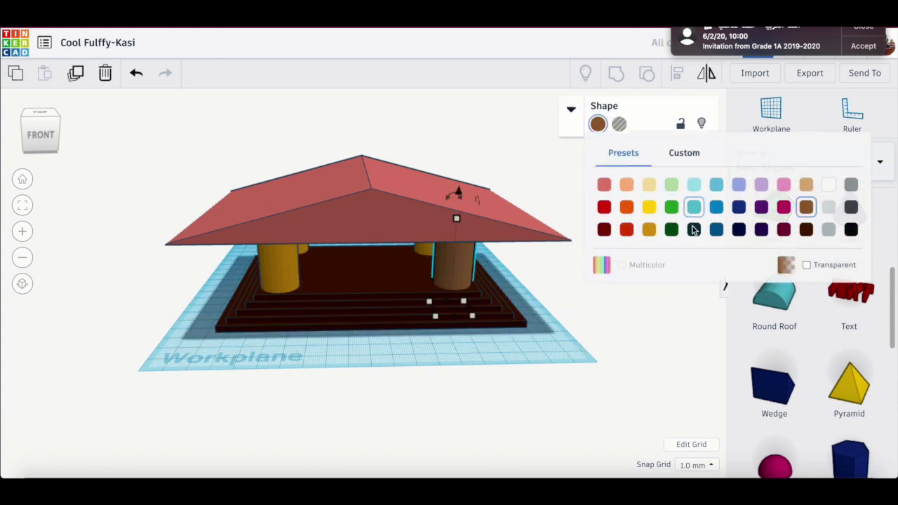
pyautogui.click(649, 230)
# Raise the front-right column 1 mm above the workplane
pyautogui.moveTo(40, 135); pyautogui.dragTo(82, 137)
pyautogui.moveTo(82, 137); pyautogui.dragTo(88, 139, button='right')
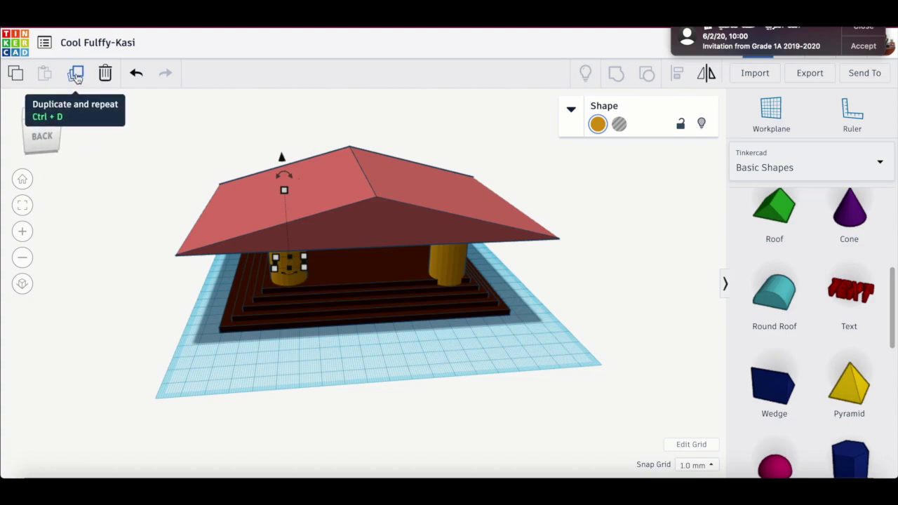
pyautogui.moveTo(36, 137)
pyautogui.mouseDown()
pyautogui.moveTo(60, 130)
pyautogui.moveTo(32, 139)
pyautogui.mouseUp()
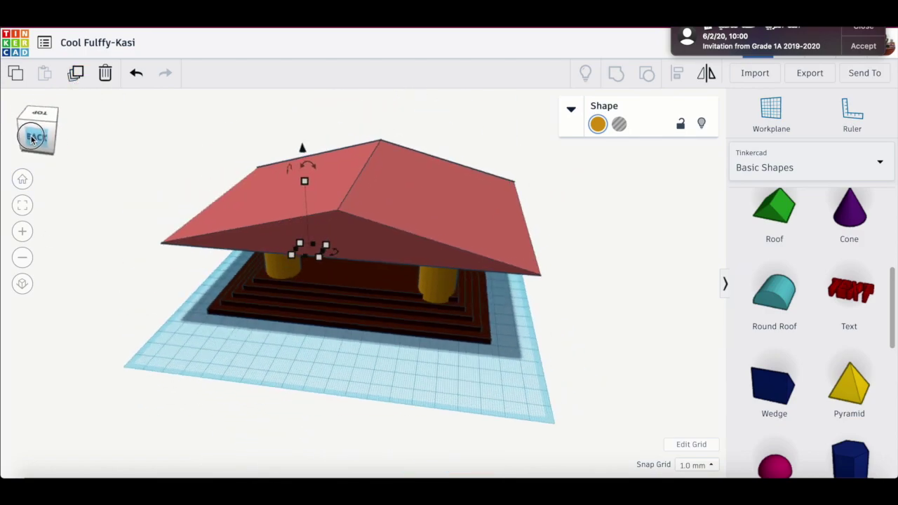
pyautogui.click(31, 138)
pyautogui.click(22, 231)
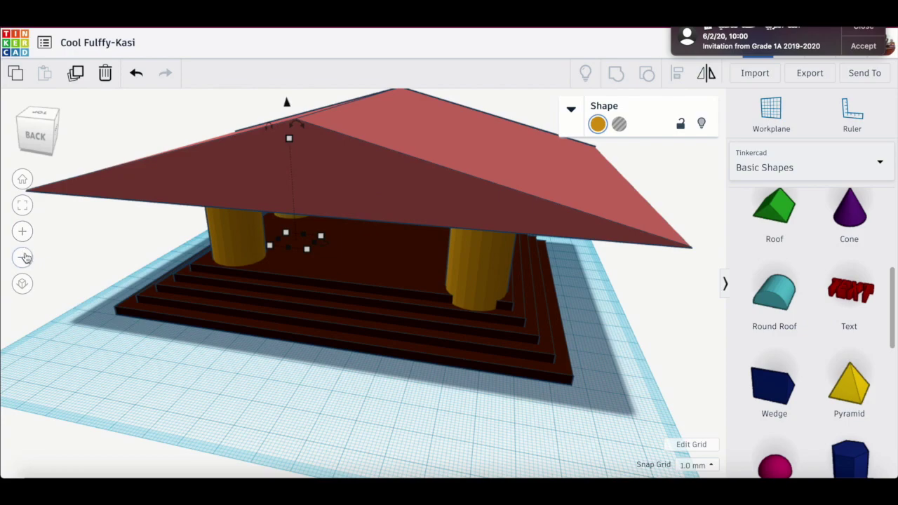
pyautogui.click(22, 258)
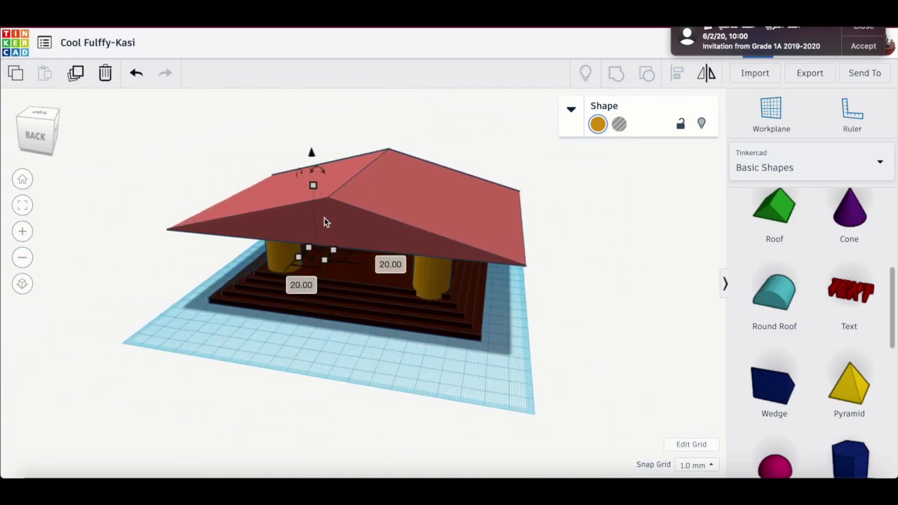
pyautogui.moveTo(314, 158)
pyautogui.mouseDown()
pyautogui.moveTo(304, 82)
pyautogui.moveTo(305, 155)
pyautogui.mouseUp()
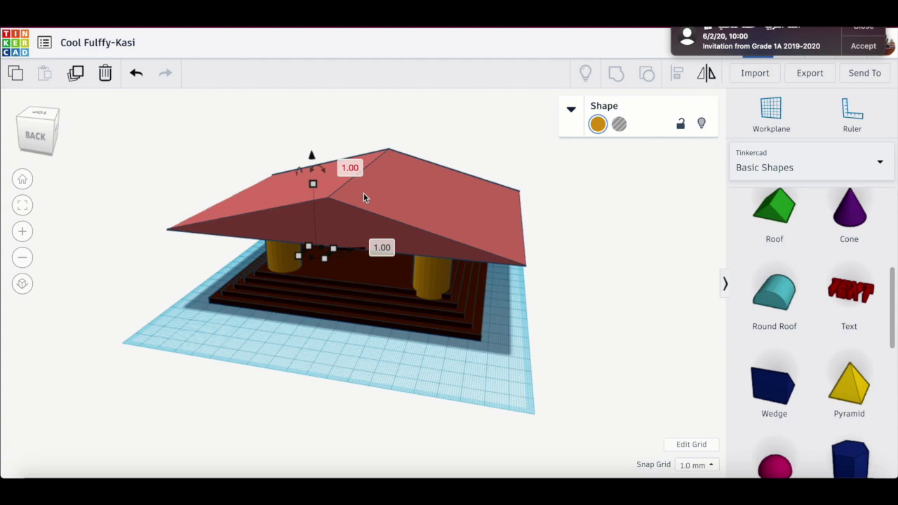
# Lower the roof's height slightly and shrink its footprint to 180 by 127 mm
pyautogui.click(402, 206)
pyautogui.moveTo(362, 176)
pyautogui.mouseDown()
pyautogui.moveTo(364, 71)
pyautogui.moveTo(364, 180)
pyautogui.mouseUp()
pyautogui.moveTo(529, 269)
pyautogui.mouseDown()
pyautogui.moveTo(477, 234)
pyautogui.moveTo(485, 255)
pyautogui.moveTo(522, 261)
pyautogui.mouseUp()
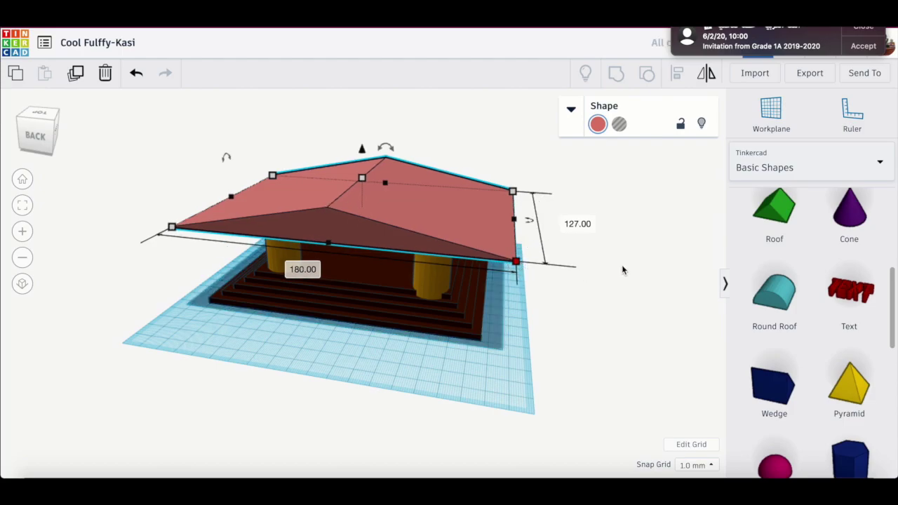